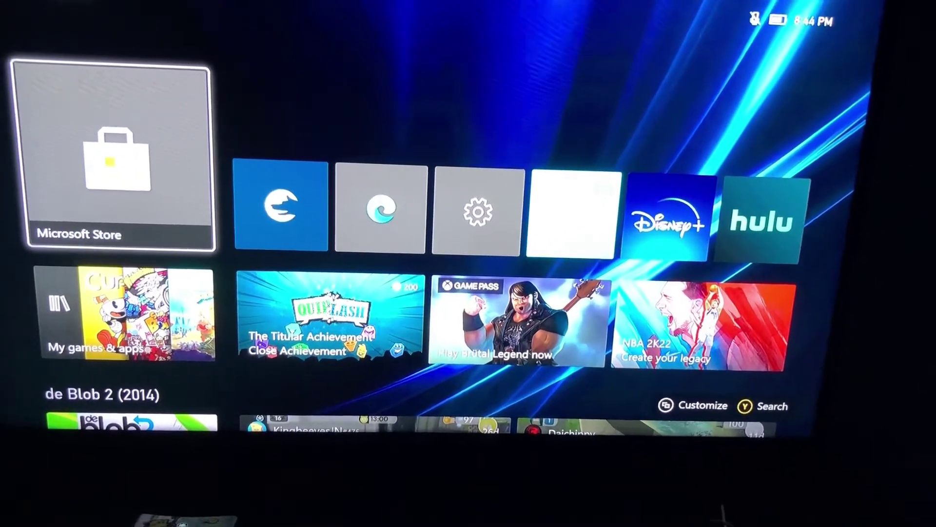
# Highlight the Microsoft Edge tile on the Xbox home screen
pyautogui.press('Right')
pyautogui.press('Right')
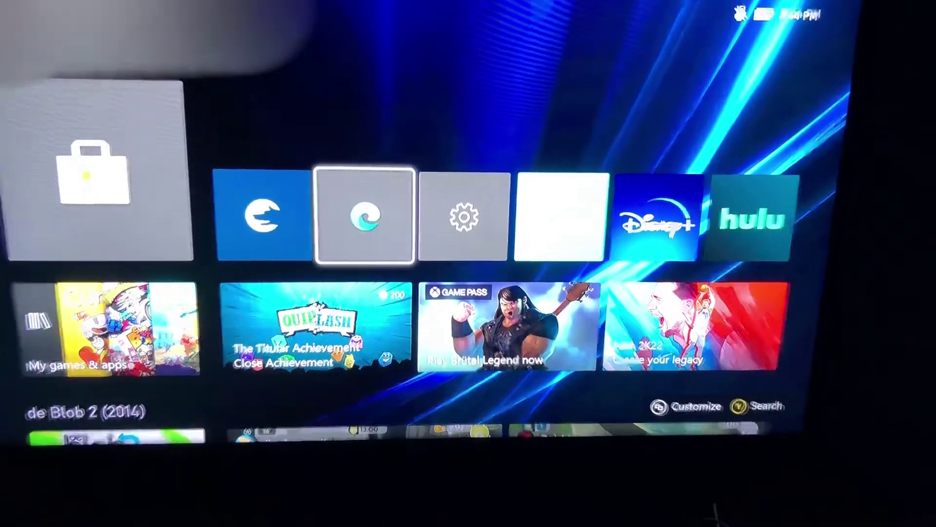
# Launch Edge, bring up options for the overwater bungalow image, then return Home
pyautogui.press('Return')
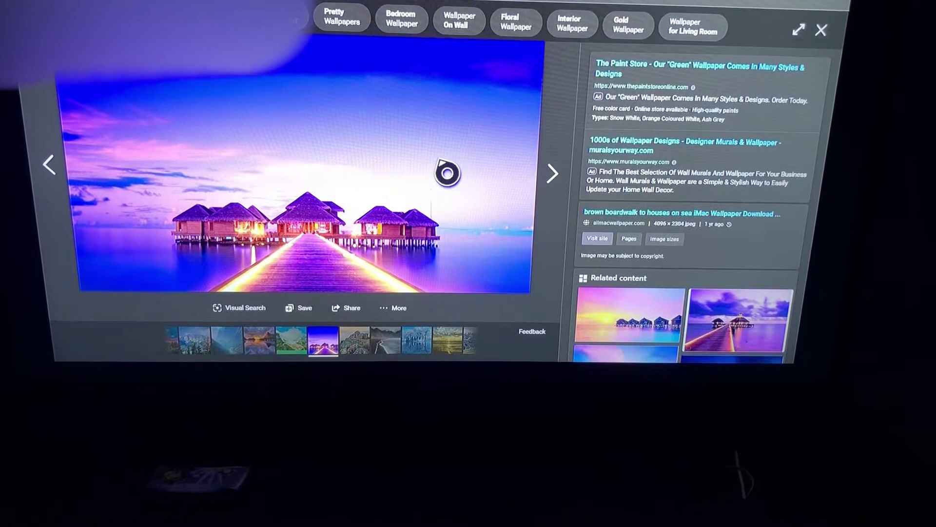
pyautogui.rightClick(447, 173)
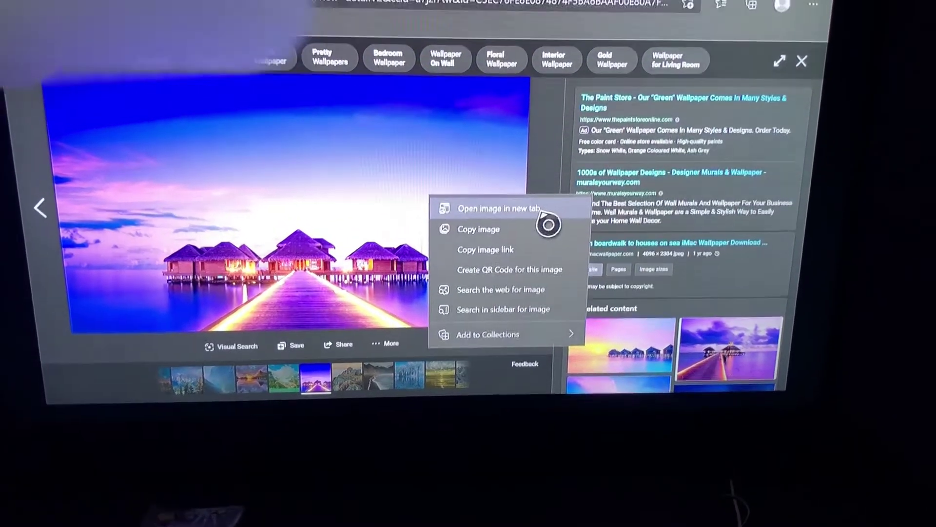
pyautogui.press('super')
pyautogui.press('Escape')
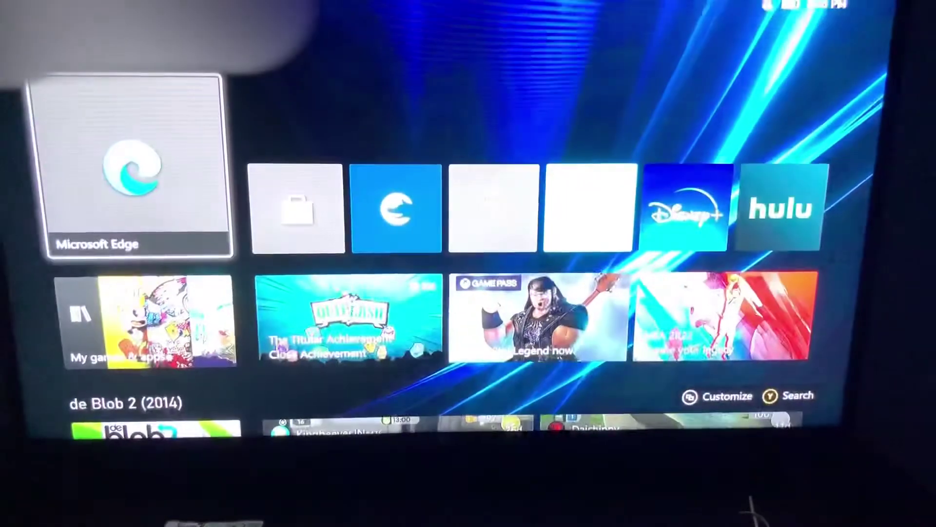
# Search the Microsoft Store for 'Internet' using the on-screen keyboard
pyautogui.press('Right')
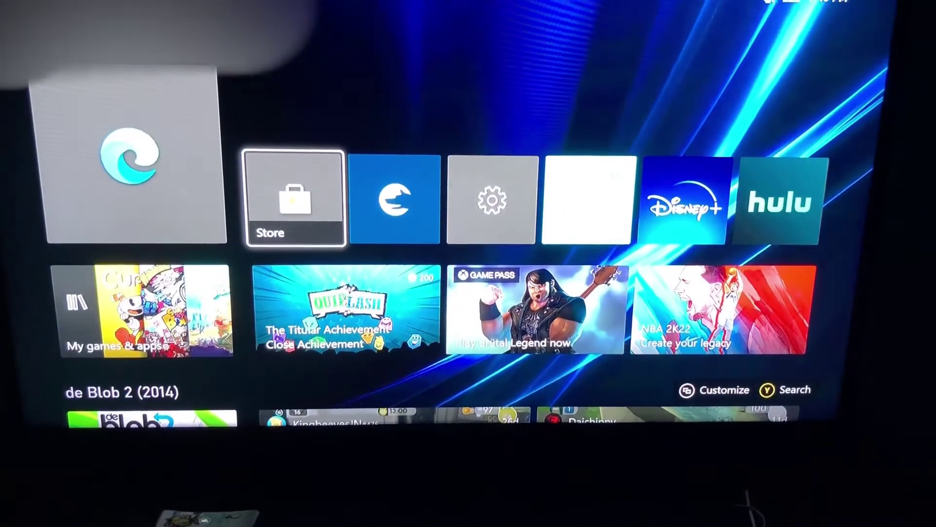
pyautogui.press('Return')
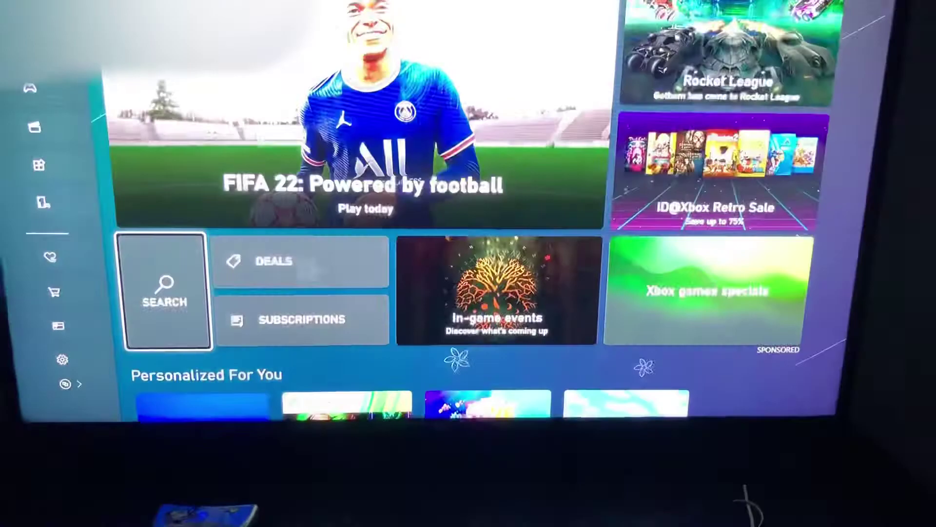
pyautogui.press('Return')
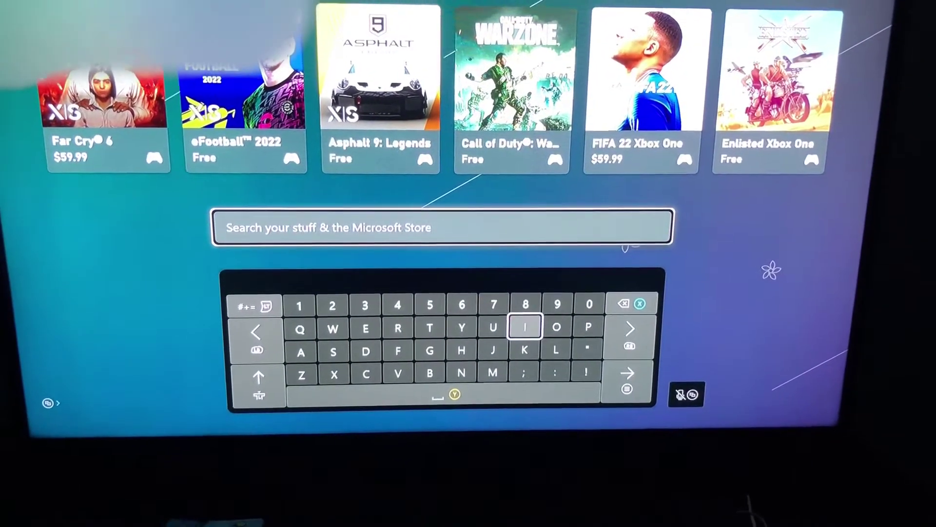
pyautogui.press('Return')
pyautogui.press('Left')
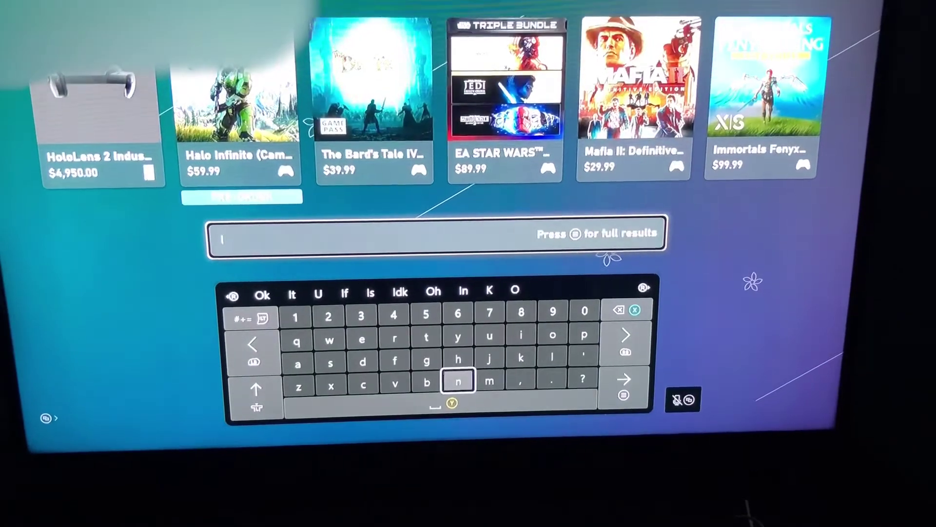
pyautogui.press('Return')
pyautogui.press('Up')
pyautogui.press('Up')
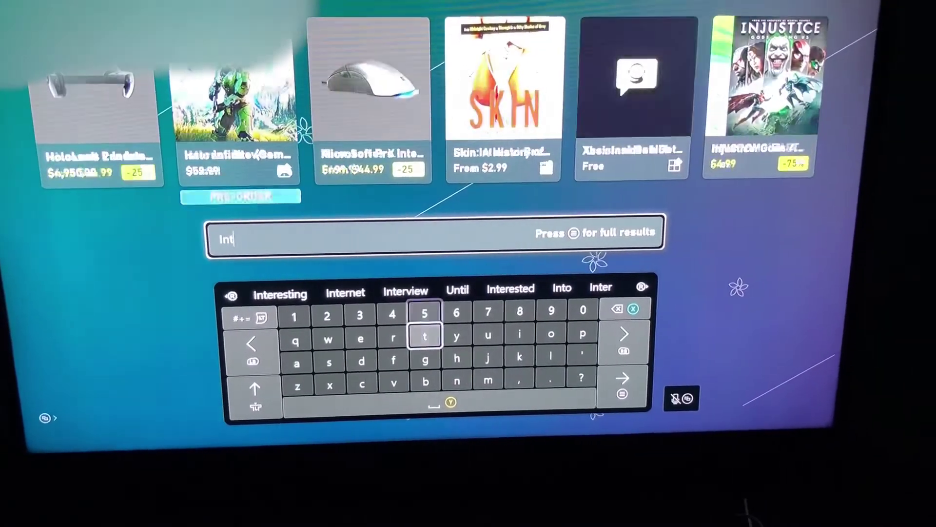
# Open the store page of Finebits' owned Internet Browser app
pyautogui.press('Up')
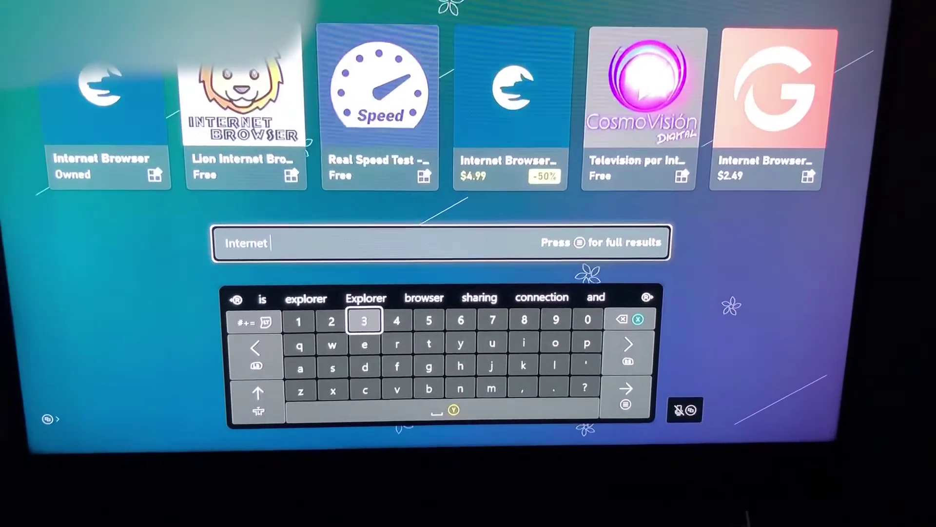
pyautogui.press('Up')
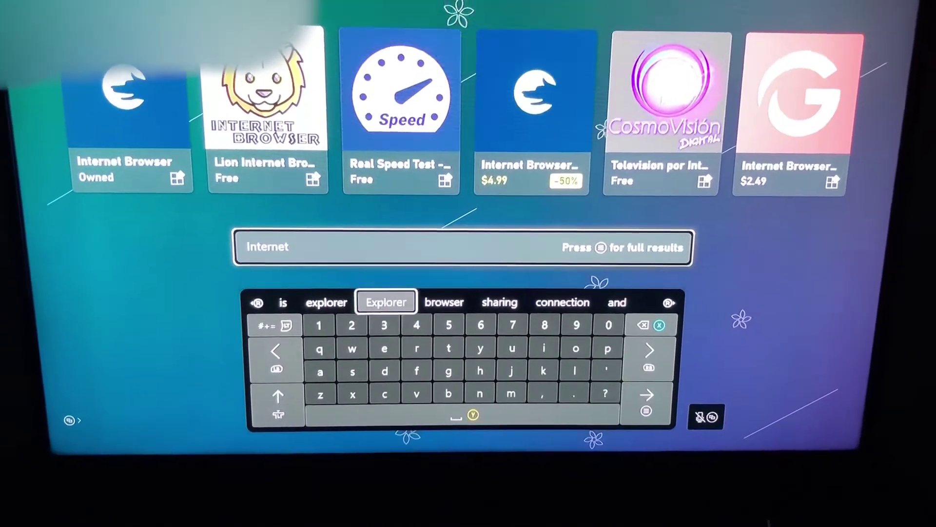
pyautogui.press('Up')
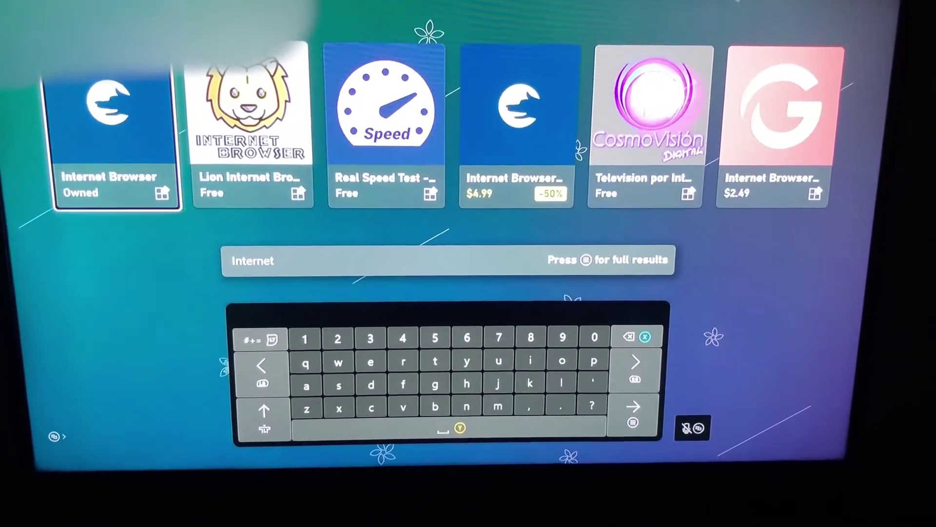
pyautogui.press('Return')
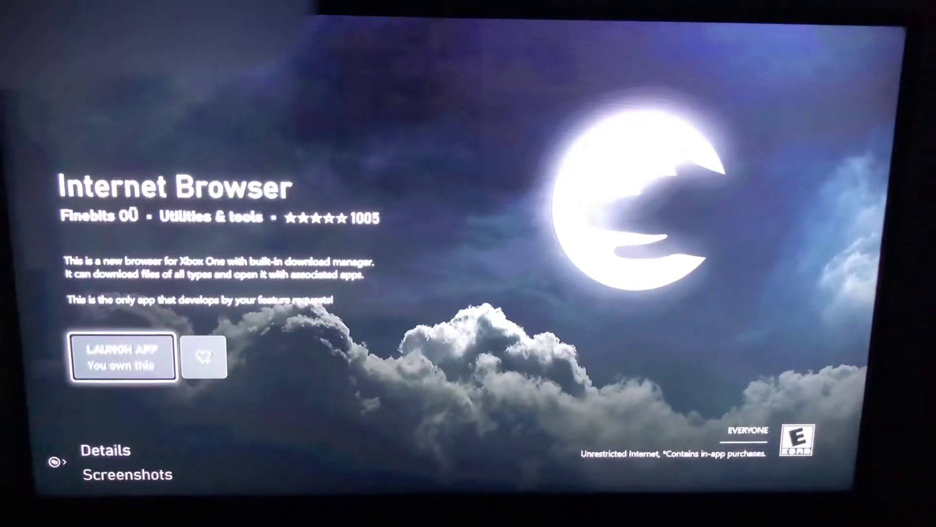
pyautogui.press('super')
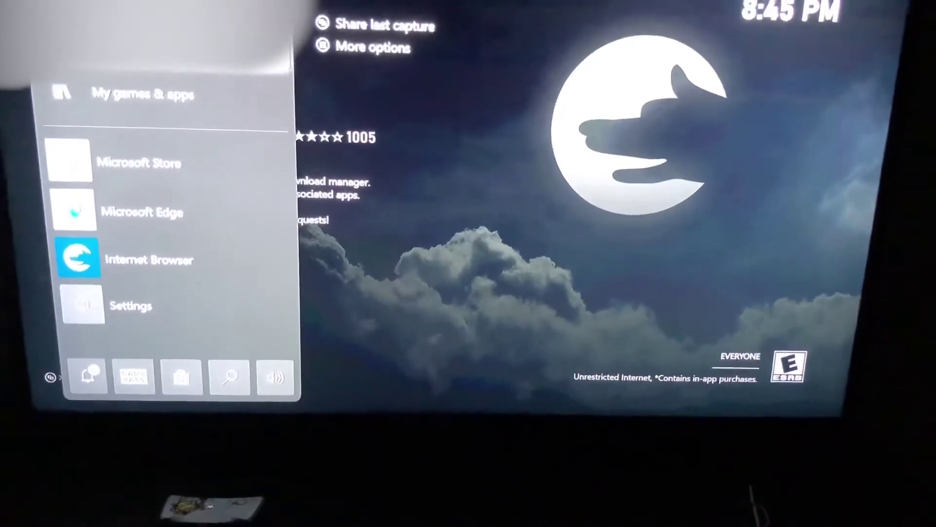
# Go Home and launch Internet Browser showing the black abstract wallpaper results
pyautogui.press('Escape')
pyautogui.press('super')
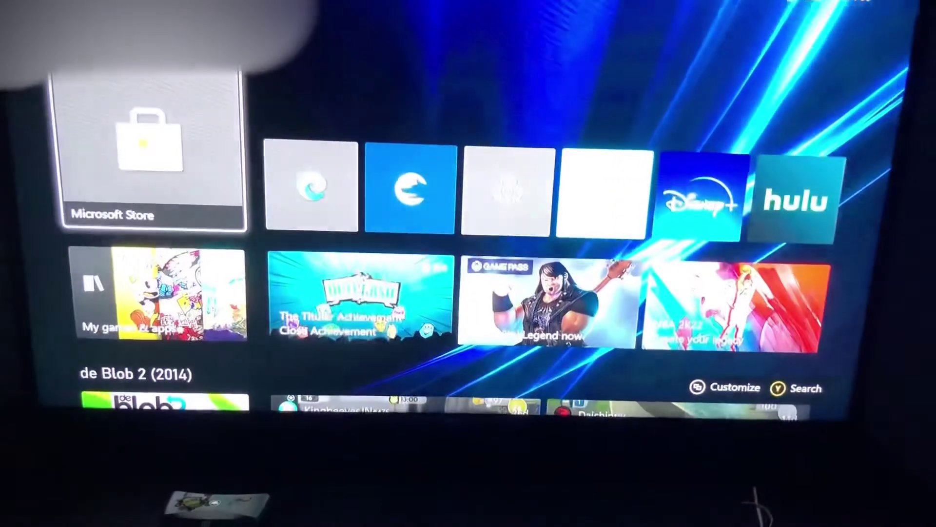
pyautogui.press('Right')
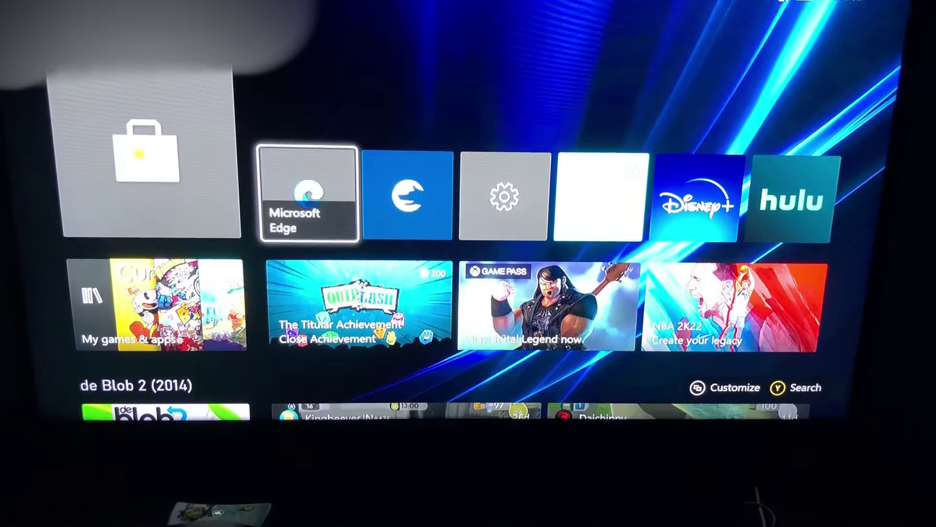
pyautogui.press('Right')
pyautogui.press('Return')
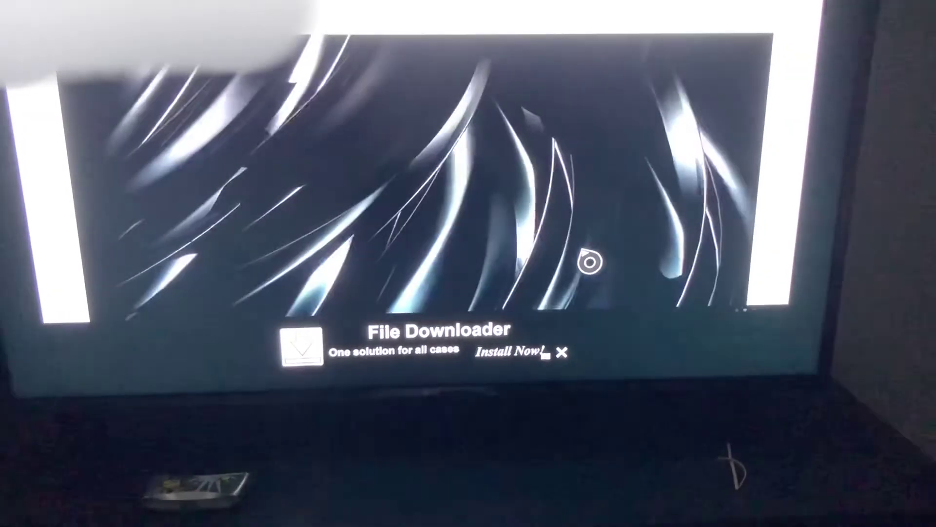
# Set the black abstract image as the Xbox wallpaper and confirm with Yes
pyautogui.rightClick(591, 258)
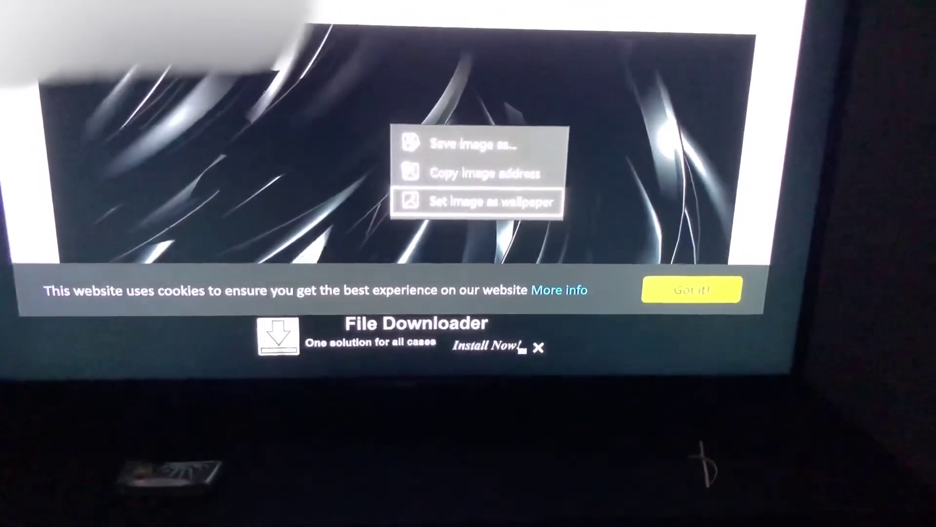
pyautogui.press('Return')
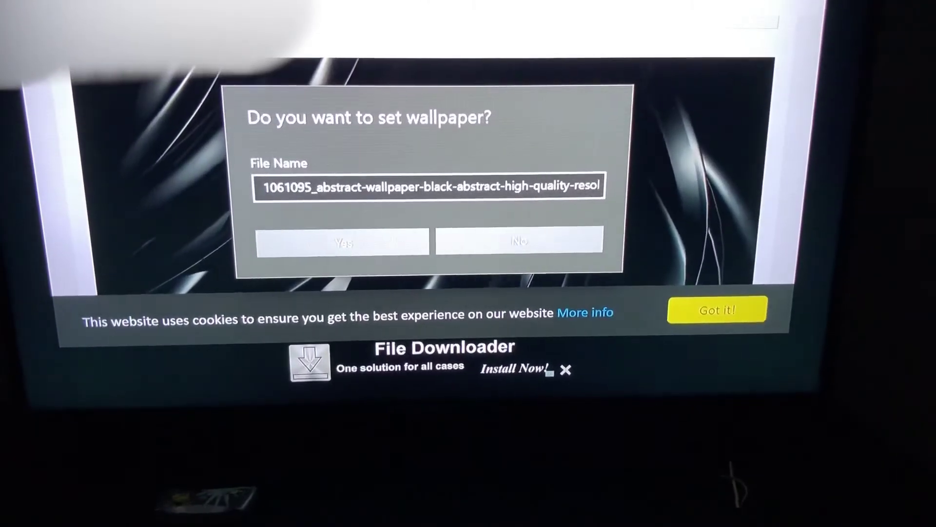
pyautogui.press('Return')
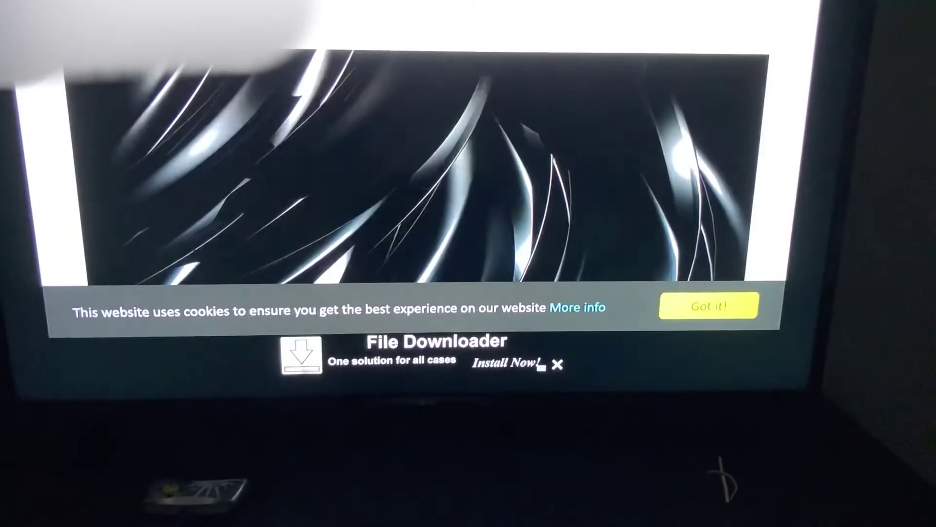
# Return to the home screen to view the new black abstract wallpaper
pyautogui.press('super')
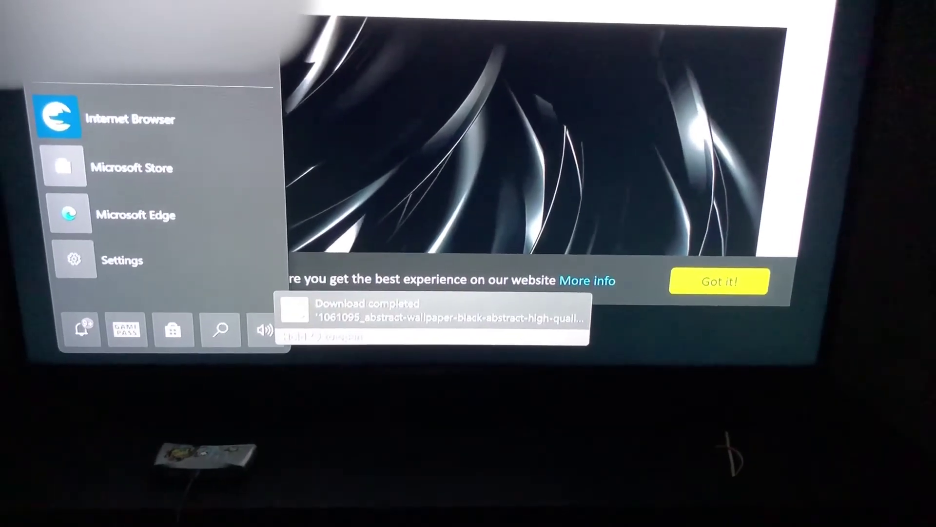
pyautogui.press('Return')
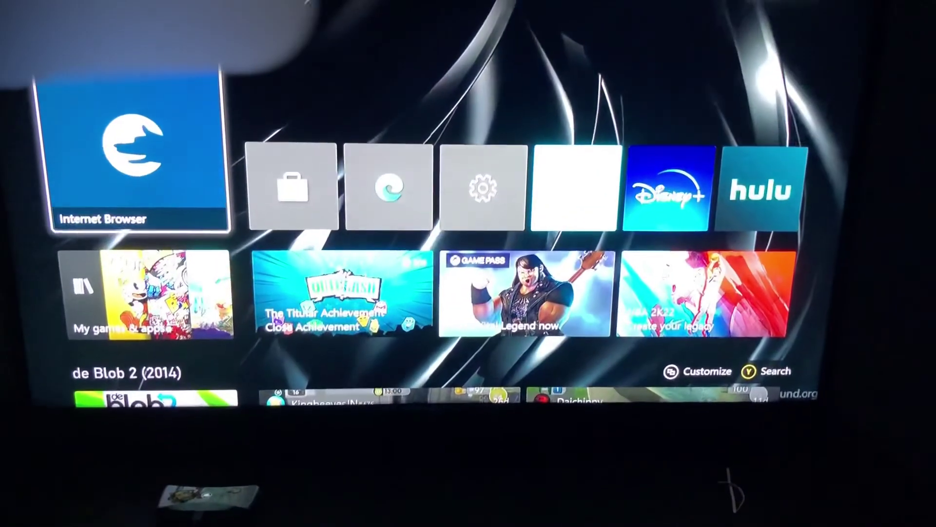
pyautogui.press('Right')
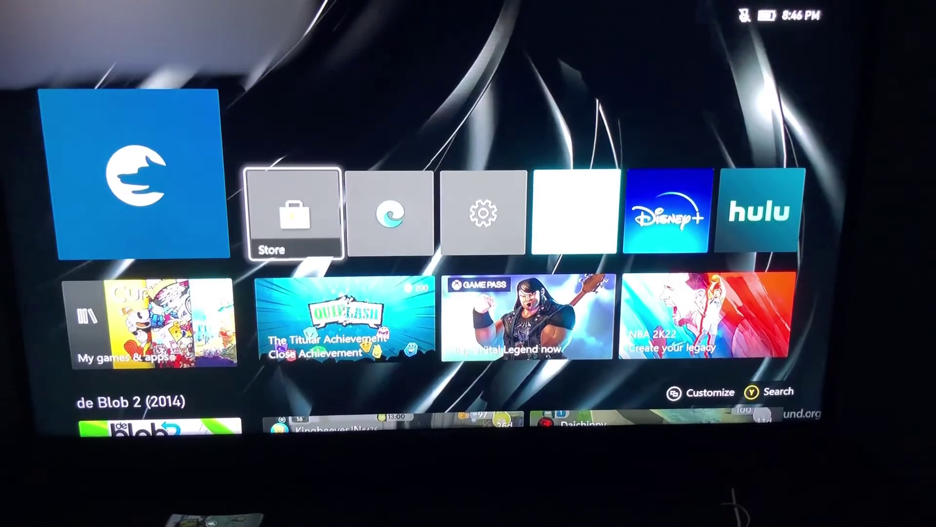